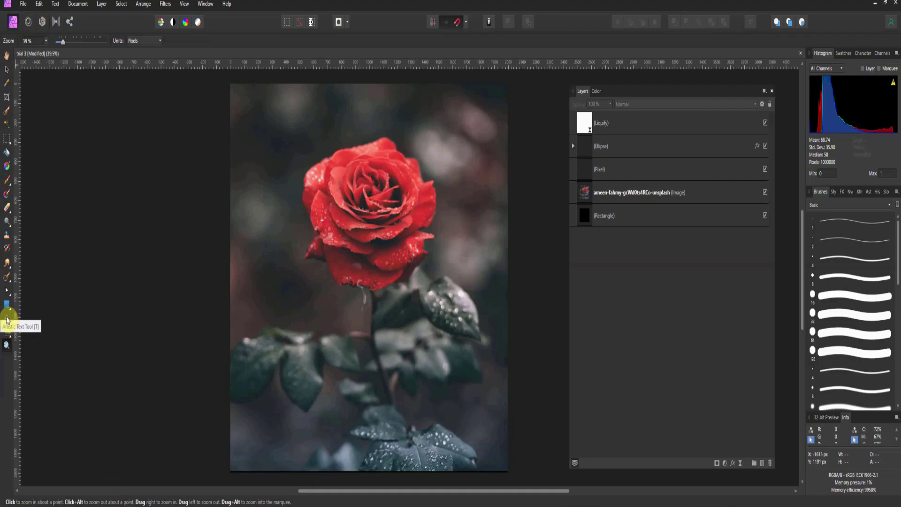
# Step: Add the word ROSE as white artistic text and move it to the top centre above the bloom
pyautogui.click(6, 319)
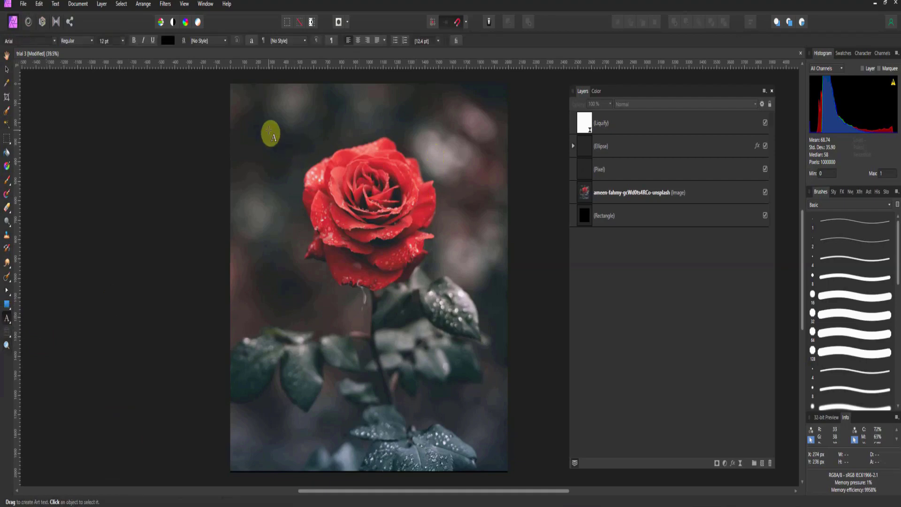
pyautogui.moveTo(269, 131); pyautogui.dragTo(292, 167)
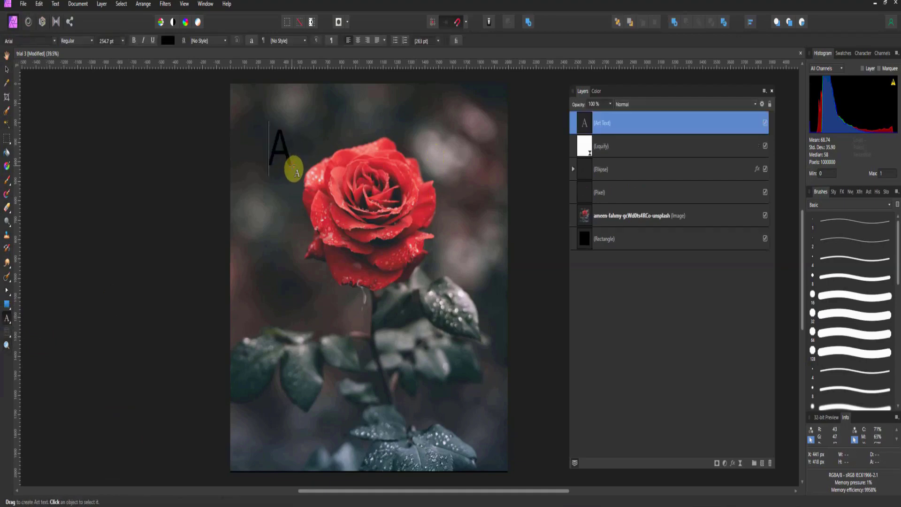
pyautogui.write('ROSE')
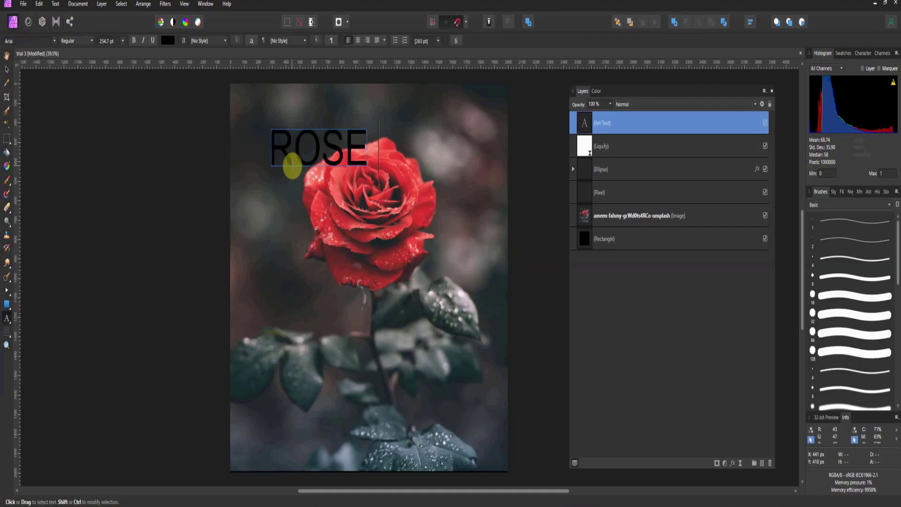
pyautogui.hotkey('ctrl', 'a')
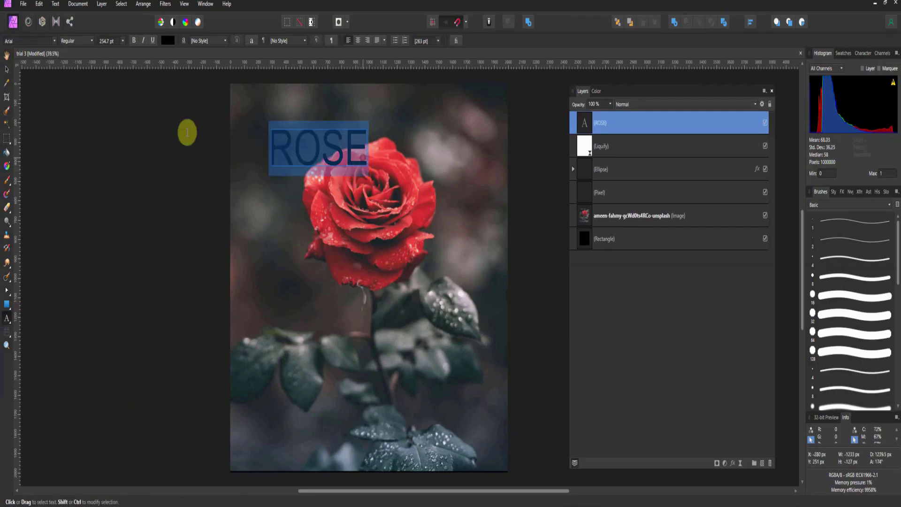
pyautogui.click(168, 40)
pyautogui.moveTo(174, 126); pyautogui.dragTo(158, 147)
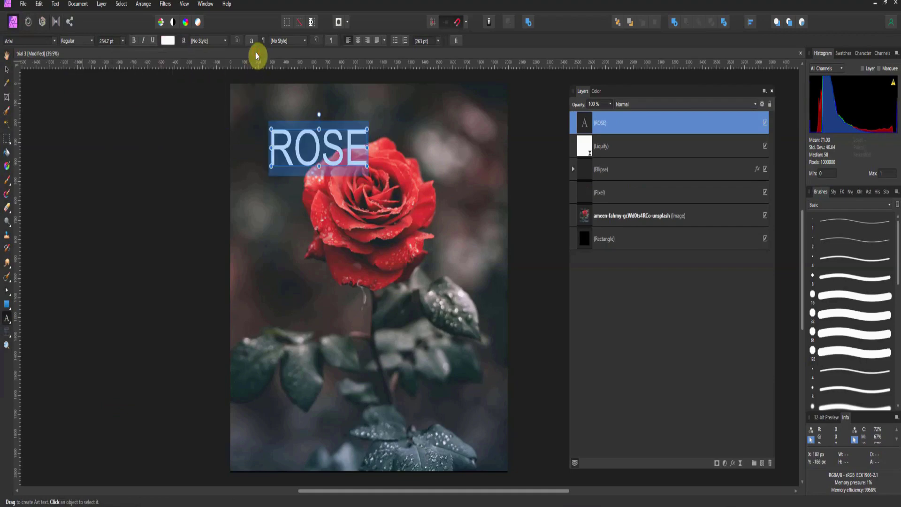
pyautogui.click(6, 70)
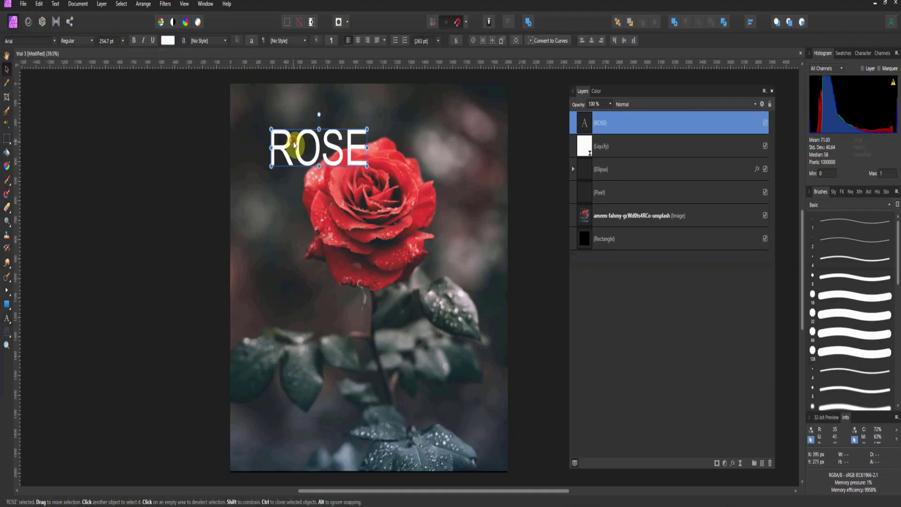
pyautogui.moveTo(295, 145); pyautogui.dragTo(349, 112)
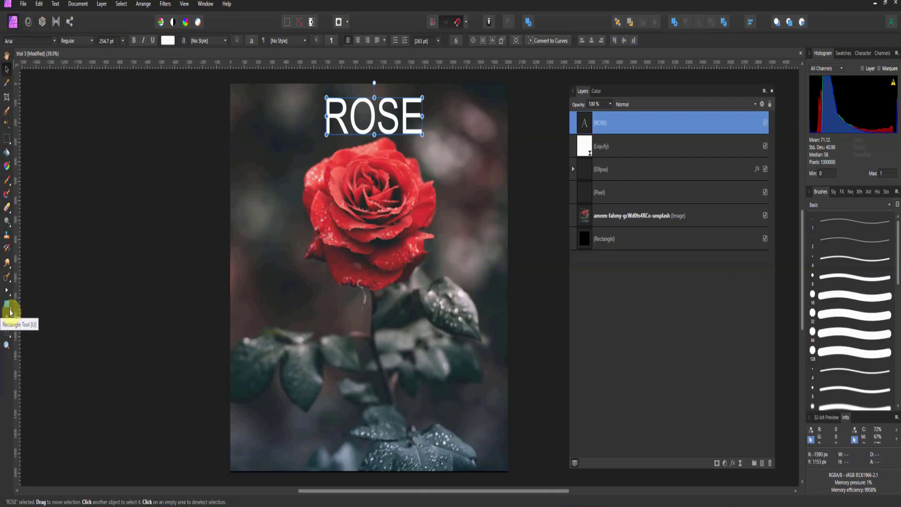
# Step: Draw a large ellipse over the rose bloom and set its fill to None
pyautogui.press('a')
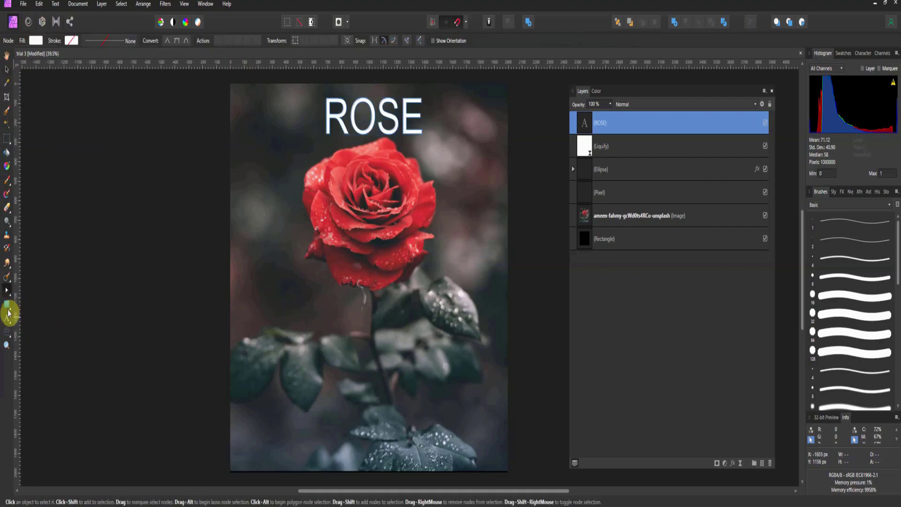
pyautogui.moveTo(8, 313); pyautogui.dragTo(44, 66)
pyautogui.moveTo(288, 190); pyautogui.dragTo(474, 450)
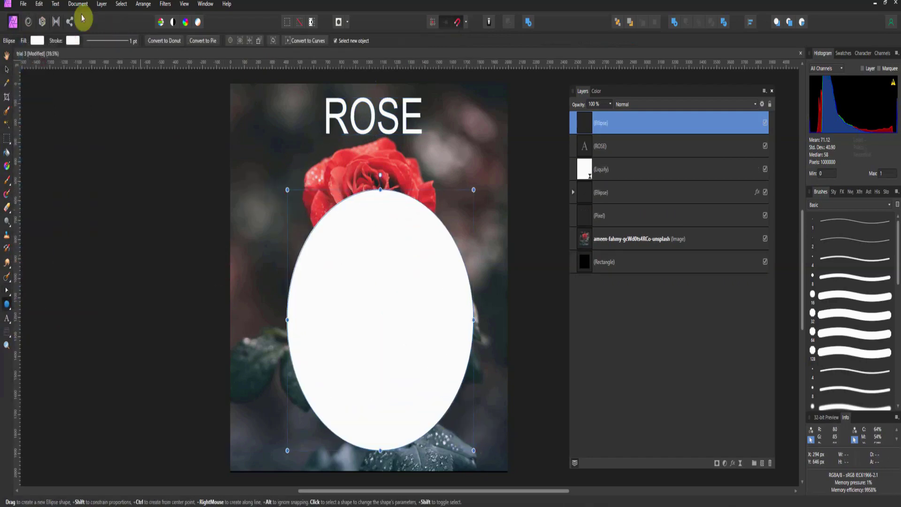
pyautogui.click(37, 40)
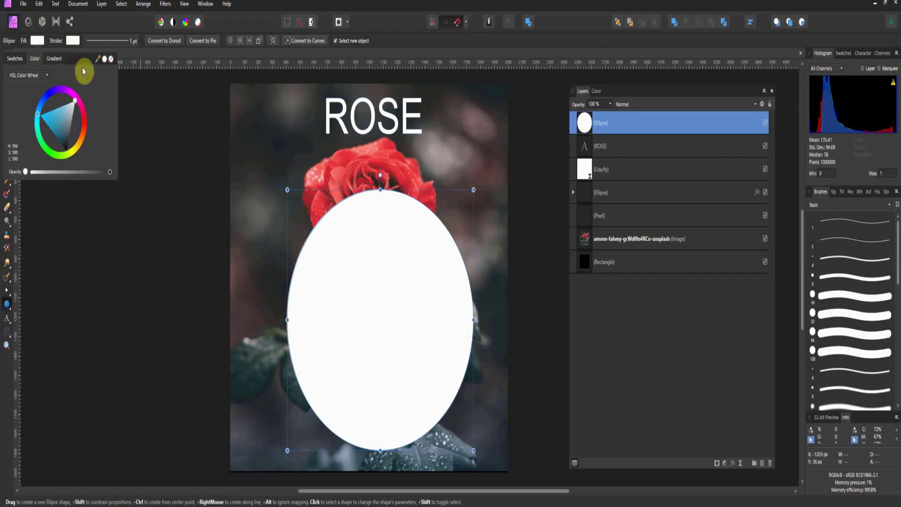
pyautogui.click(112, 59)
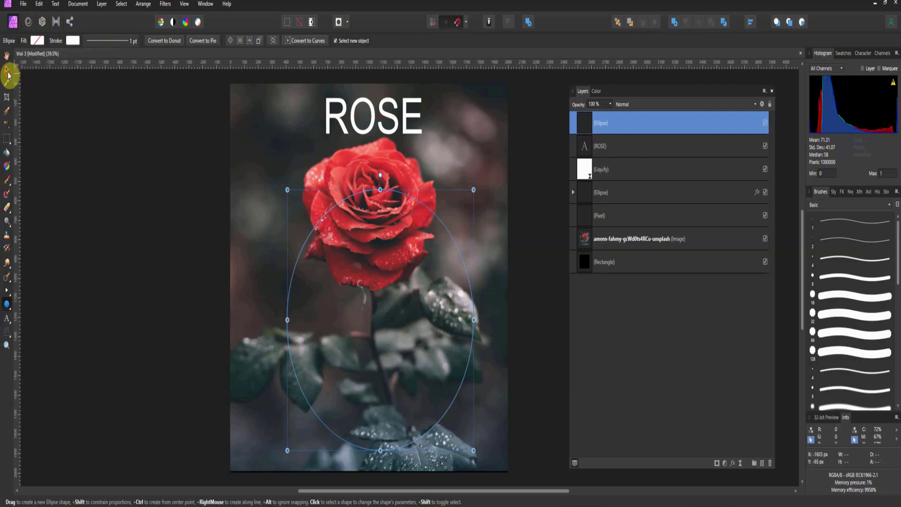
pyautogui.click(6, 69)
# Step: Move the ellipse up around the rose and delete the straight ROSE text
pyautogui.moveTo(314, 233); pyautogui.dragTo(325, 218)
pyautogui.click(379, 115)
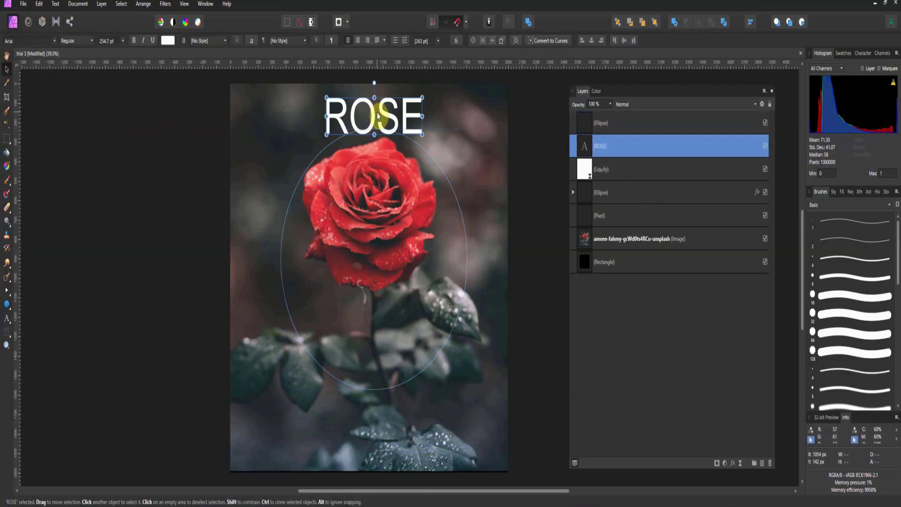
pyautogui.press('Delete')
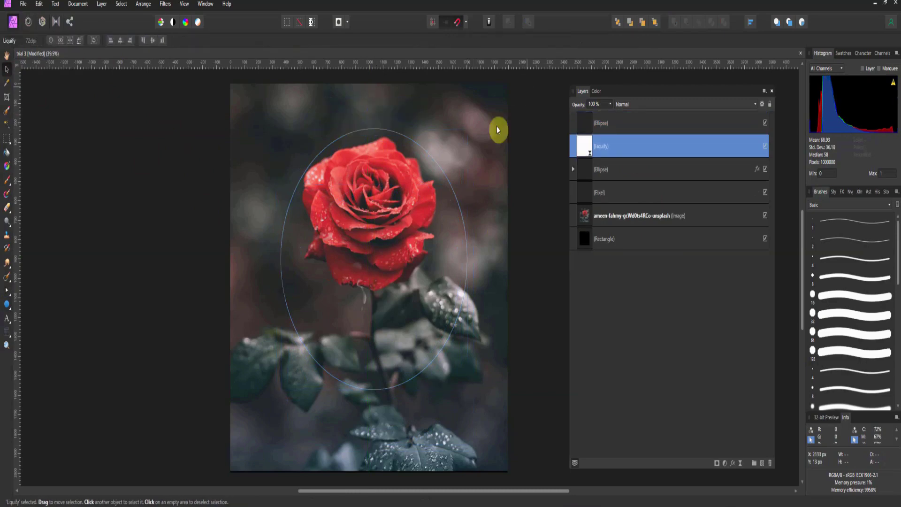
# Step: Set the ellipse's stroke to None and nudge it up to centre around the rose
pyautogui.click(308, 169)
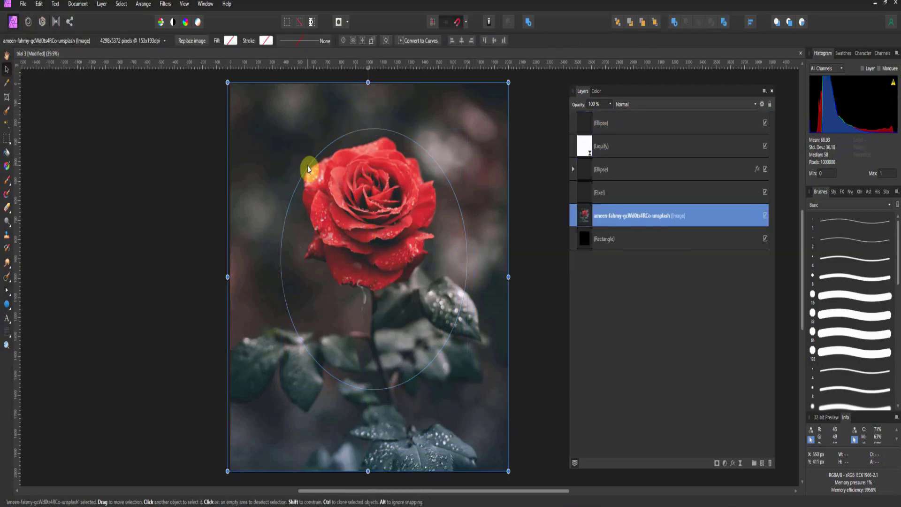
pyautogui.click(307, 168)
pyautogui.click(79, 41)
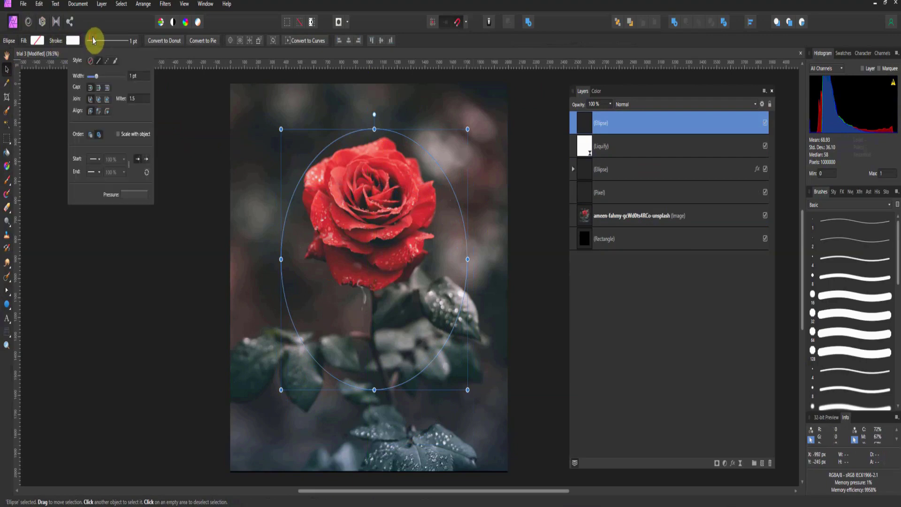
pyautogui.click(90, 61)
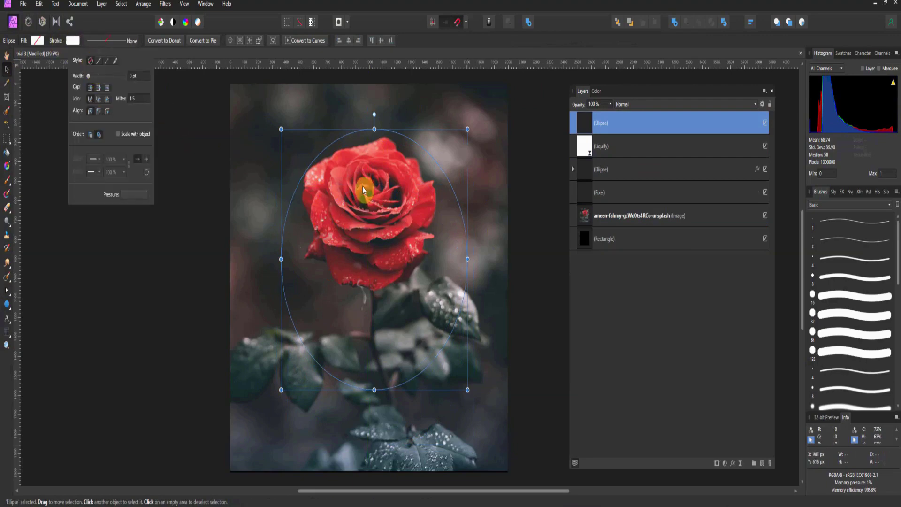
pyautogui.moveTo(362, 187); pyautogui.dragTo(363, 168)
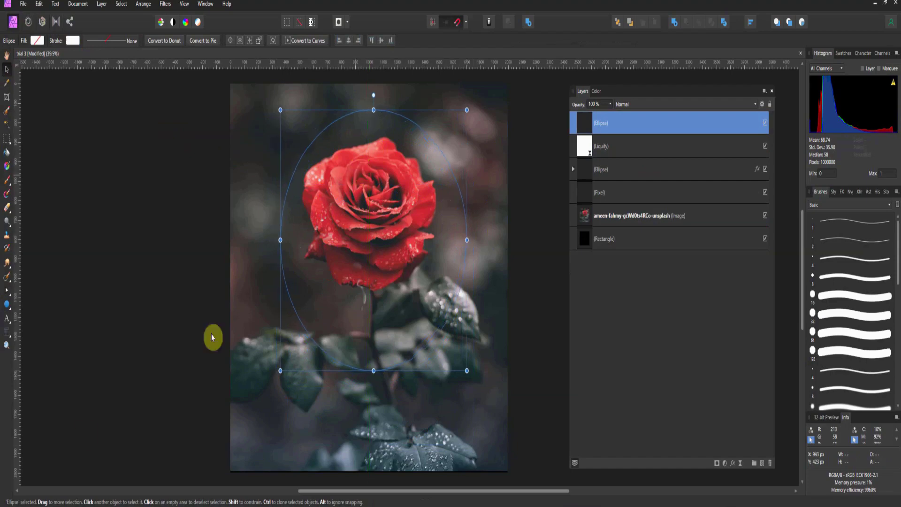
pyautogui.click(8, 321)
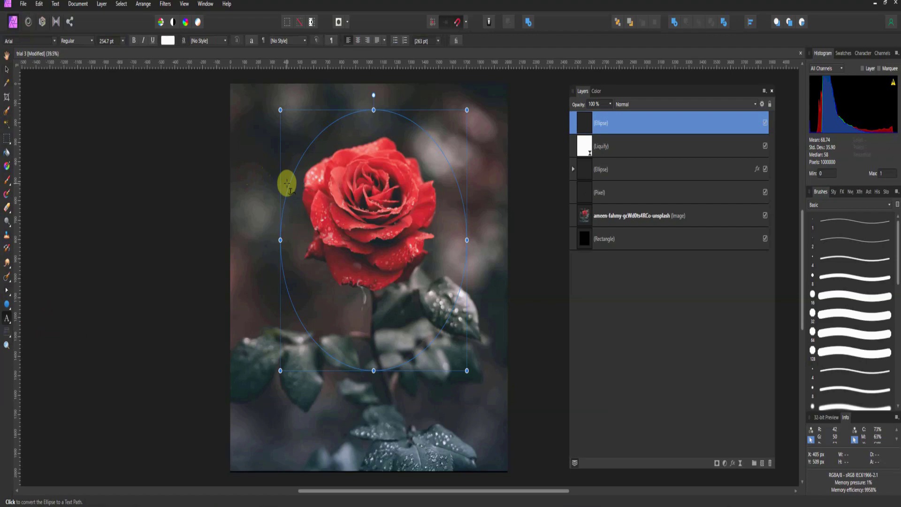
# Step: Type ROSE as path text on the ellipse edge and slide it clockwise down the right side
pyautogui.click(287, 183)
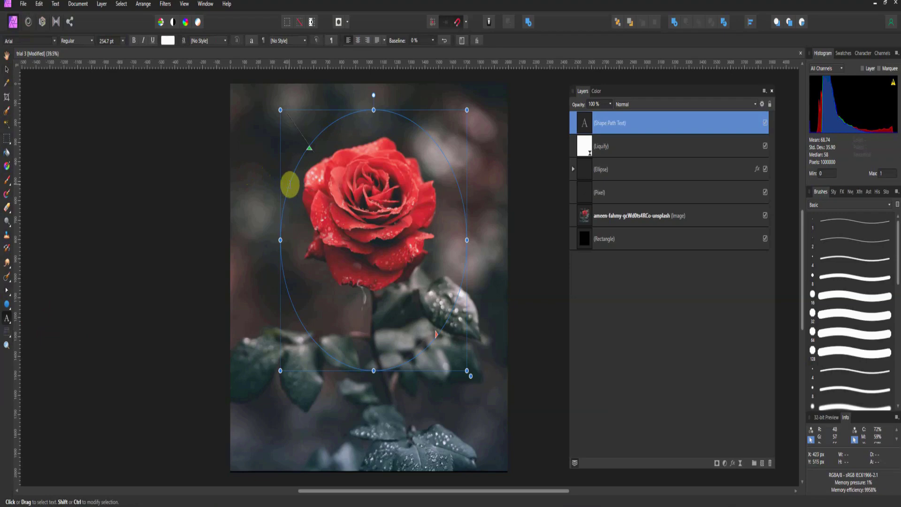
pyautogui.write('ROSE')
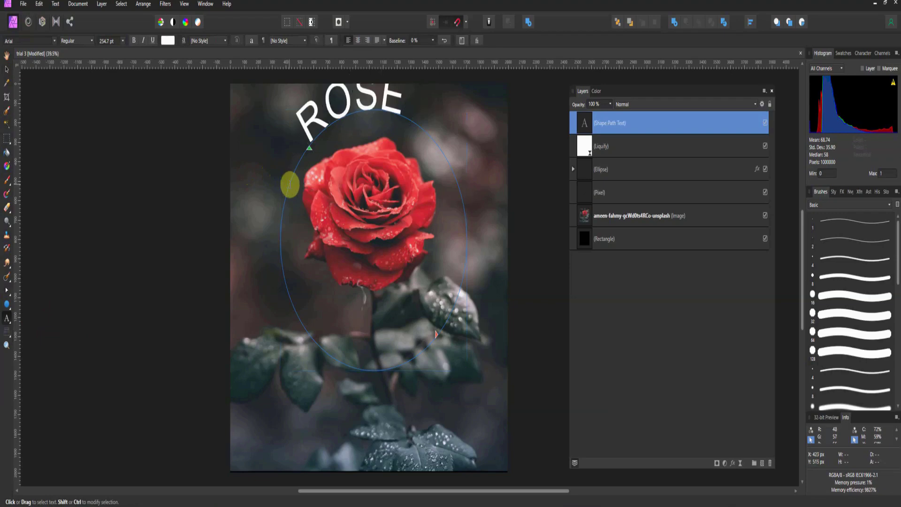
pyautogui.press('Escape')
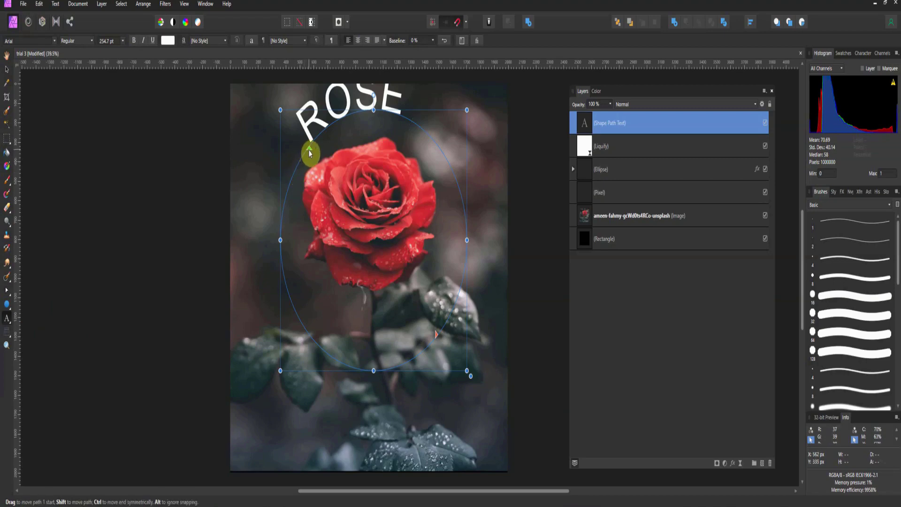
pyautogui.moveTo(309, 151); pyautogui.dragTo(395, 203)
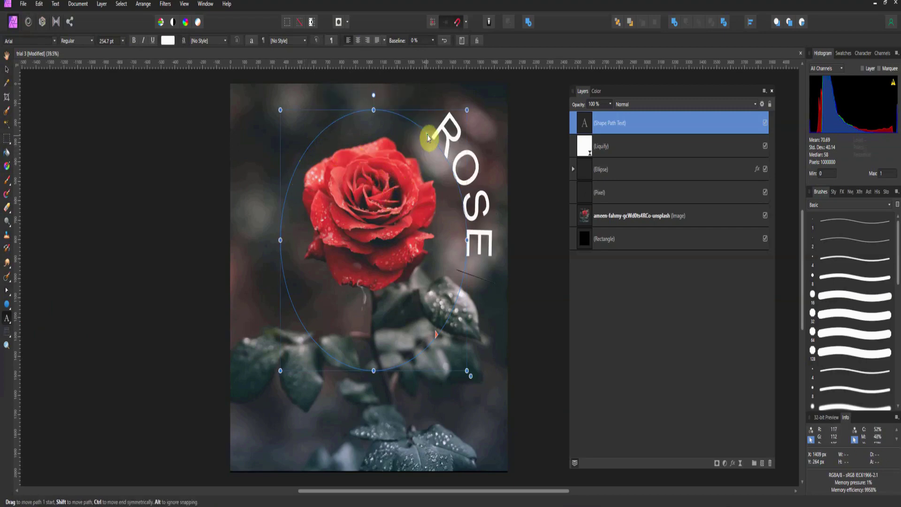
# Step: Slide the ROSE path text down and back up along the ellipse's right side
pyautogui.moveTo(428, 138); pyautogui.dragTo(446, 225)
pyautogui.click(443, 324)
pyautogui.moveTo(444, 324); pyautogui.dragTo(367, 349)
pyautogui.click(462, 202)
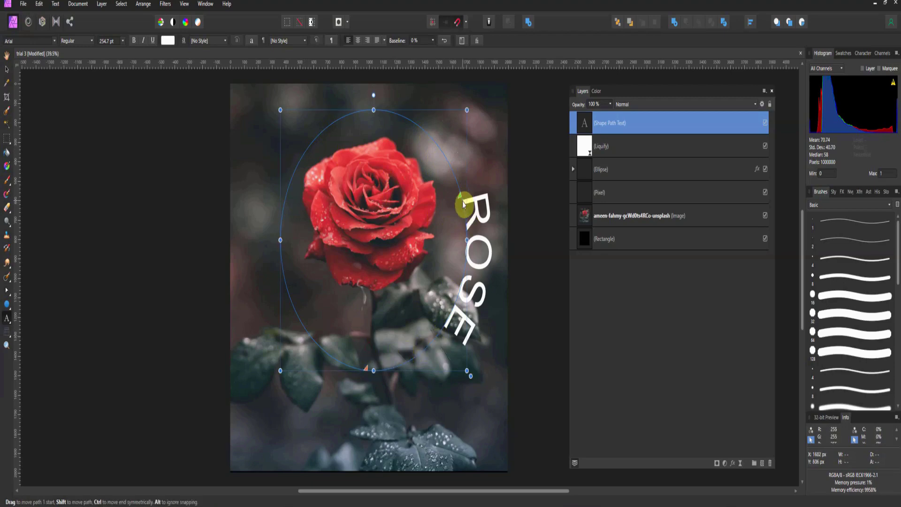
pyautogui.moveTo(463, 202); pyautogui.dragTo(439, 281)
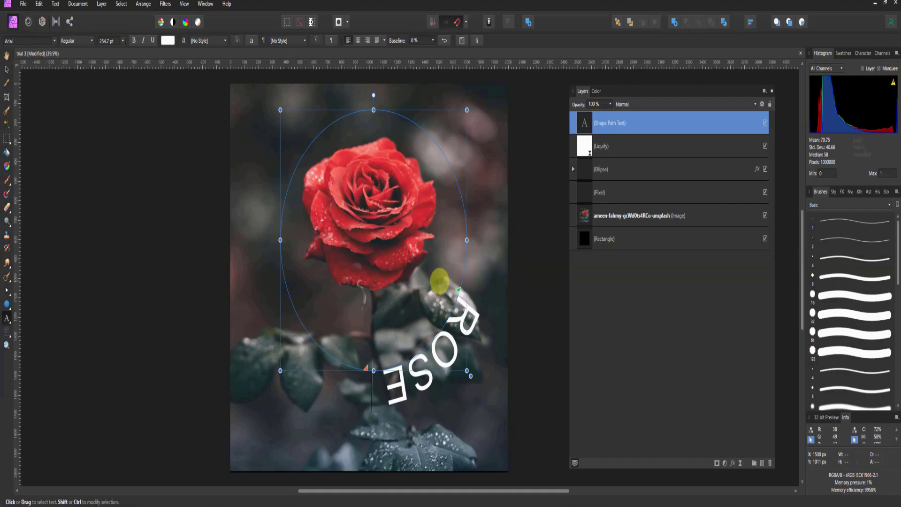
pyautogui.moveTo(458, 291); pyautogui.dragTo(379, 162)
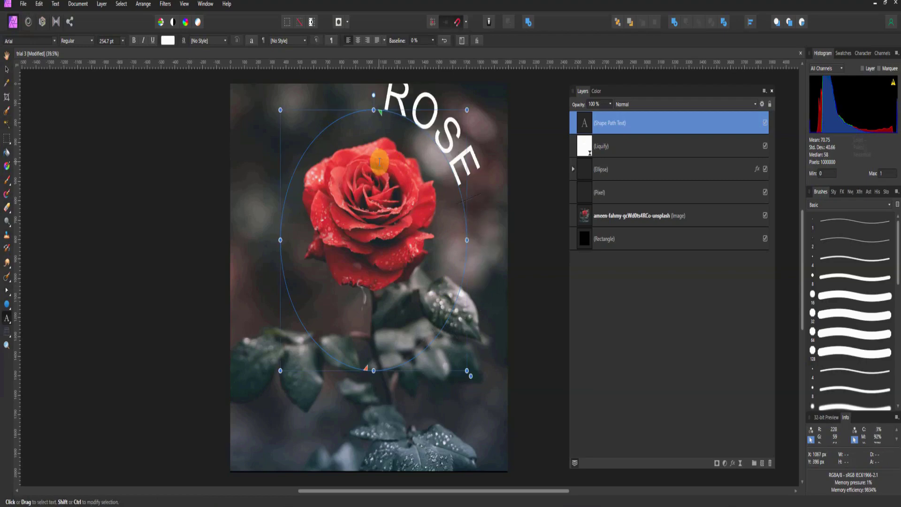
# Step: Undo four times to revert the path text back to the plain ellipse
pyautogui.hotkey('ctrl', 'z')
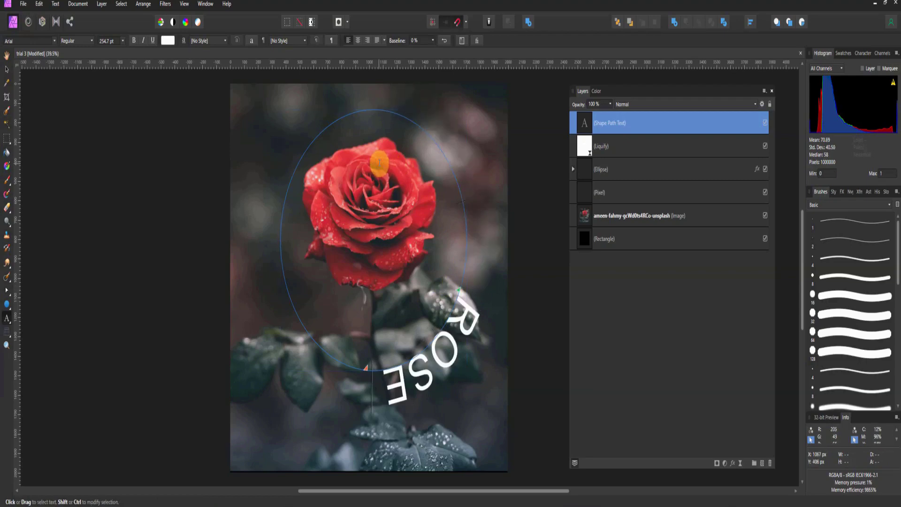
pyautogui.hotkey('ctrl', 'z')
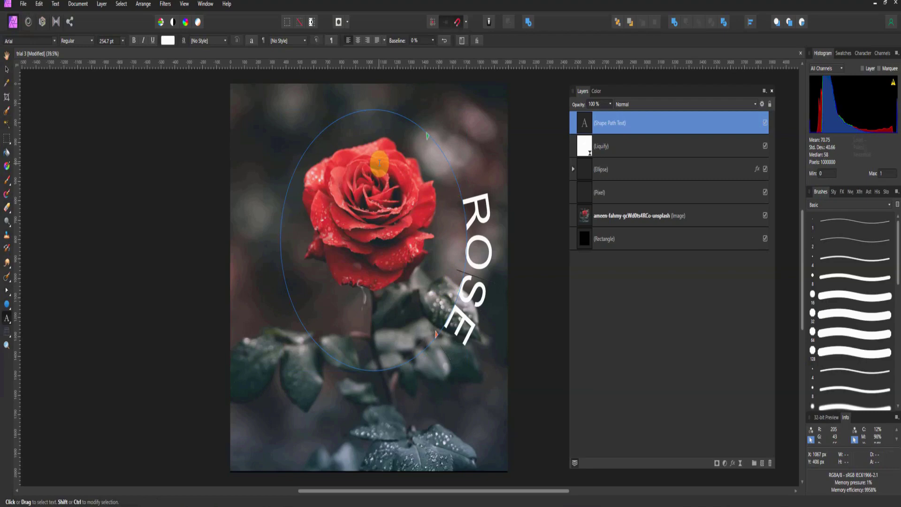
pyautogui.hotkey('ctrl', 'z')
pyautogui.hotkey('ctrl', 'z')
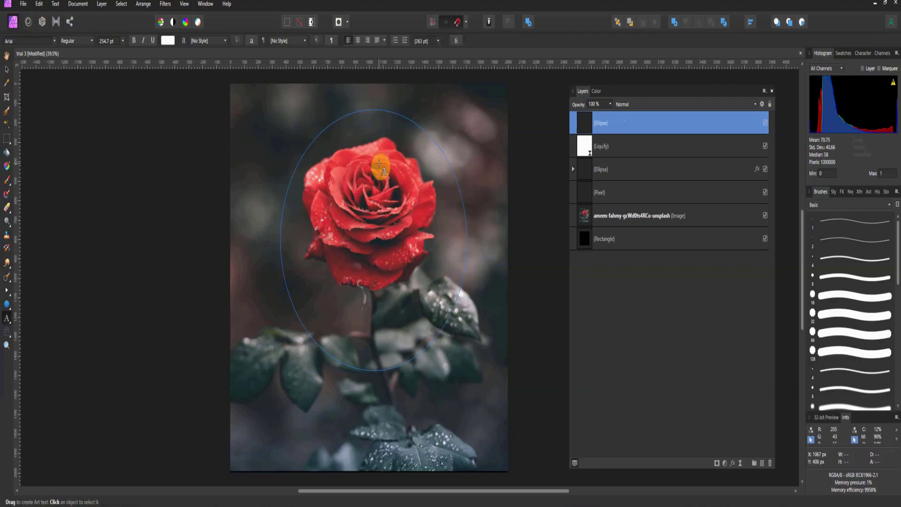
pyautogui.hotkey('ctrl', 'z')
# Step: Hide the rulers, type ROSE as path text on the ellipse, and slide it onto the bottom curve
pyautogui.hotkey('ctrl', 'r')
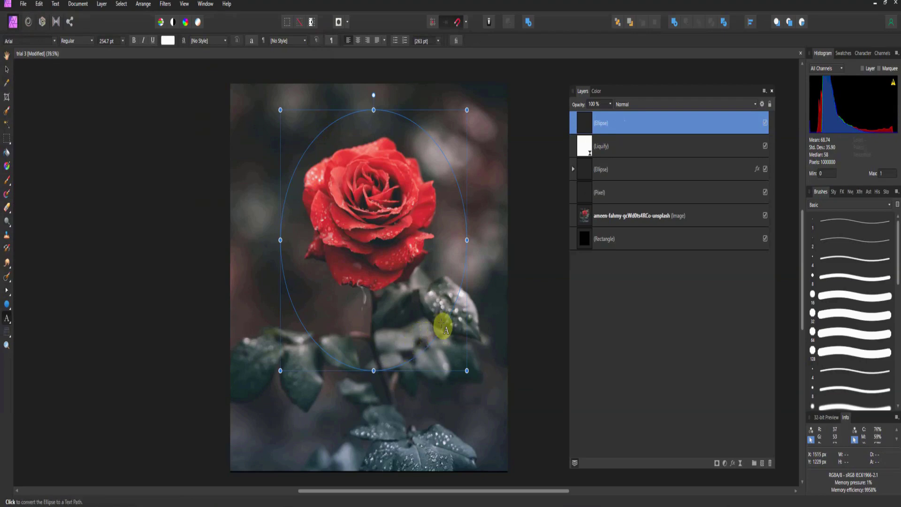
pyautogui.click(443, 323)
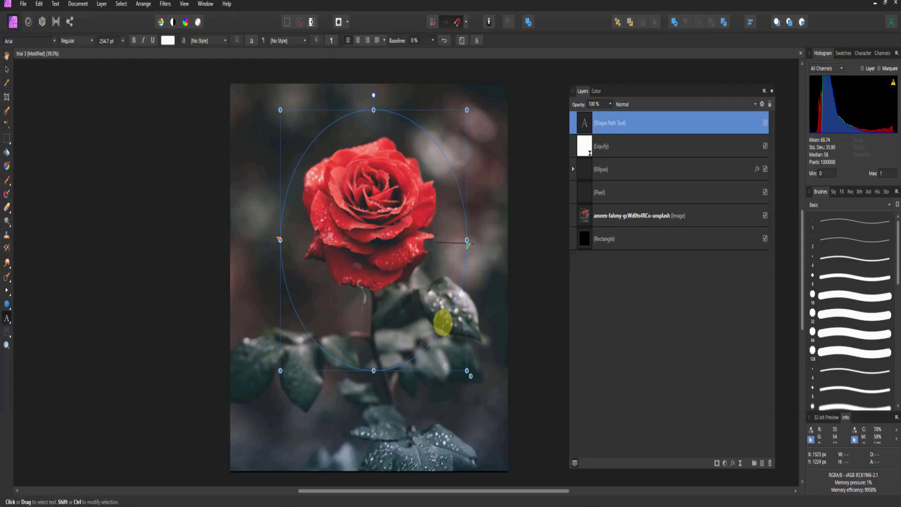
pyautogui.click(452, 241)
pyautogui.write('ROSE')
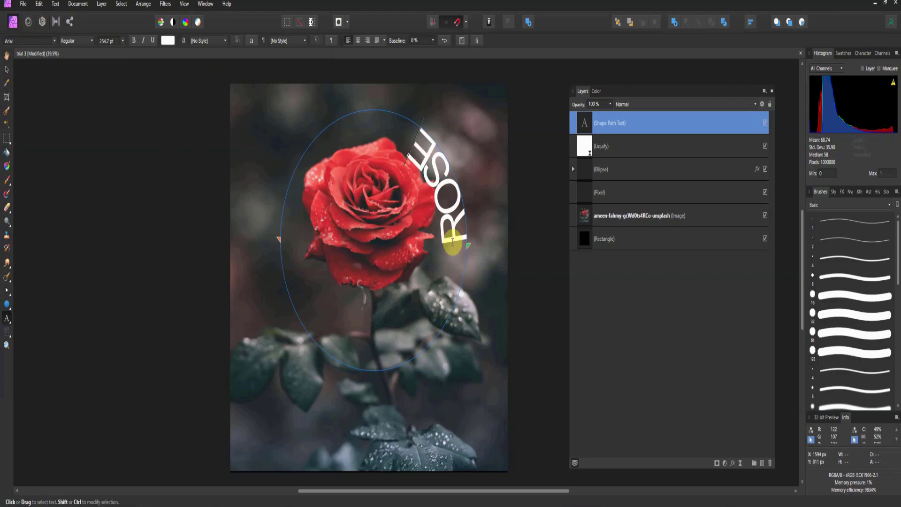
pyautogui.click(461, 239)
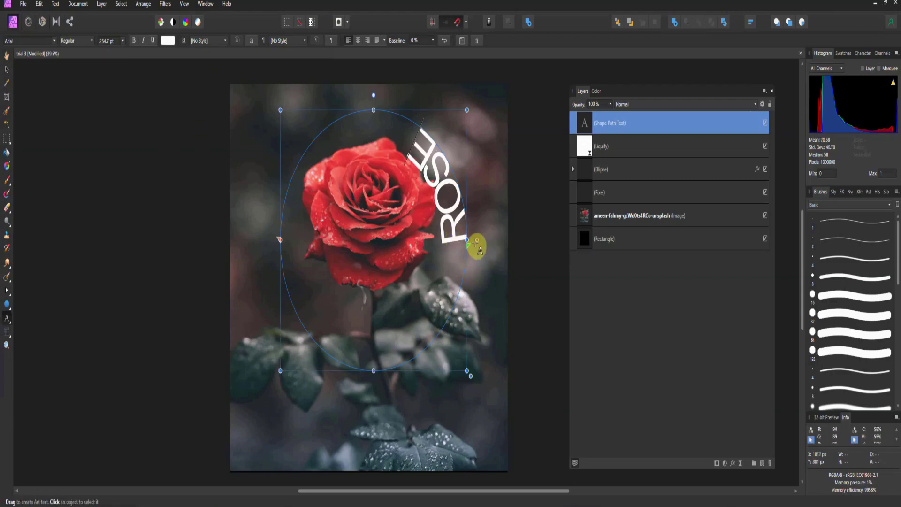
pyautogui.moveTo(469, 248)
pyautogui.mouseDown()
pyautogui.moveTo(461, 282)
pyautogui.moveTo(434, 307)
pyautogui.moveTo(392, 322)
pyautogui.moveTo(342, 317)
pyautogui.mouseUp()
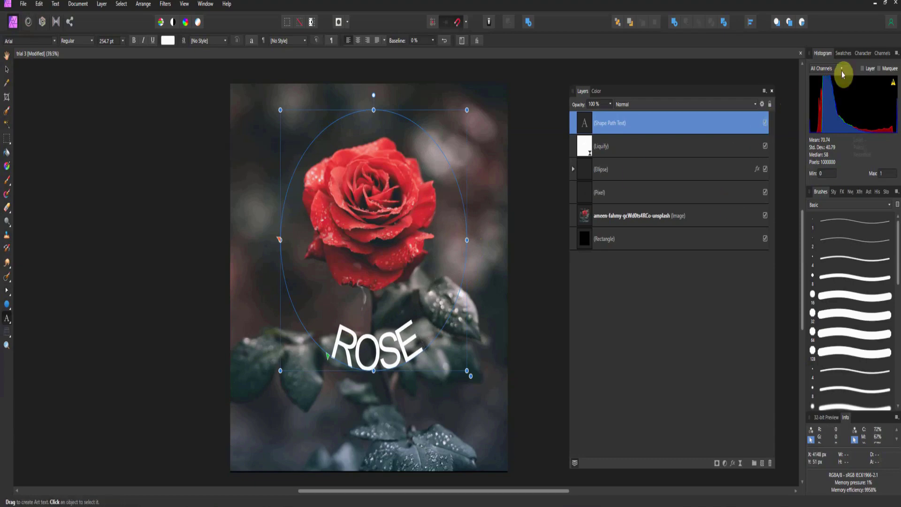
# Step: Dock the Character panel beside Layers and select all four letters of ROSE
pyautogui.click(862, 53)
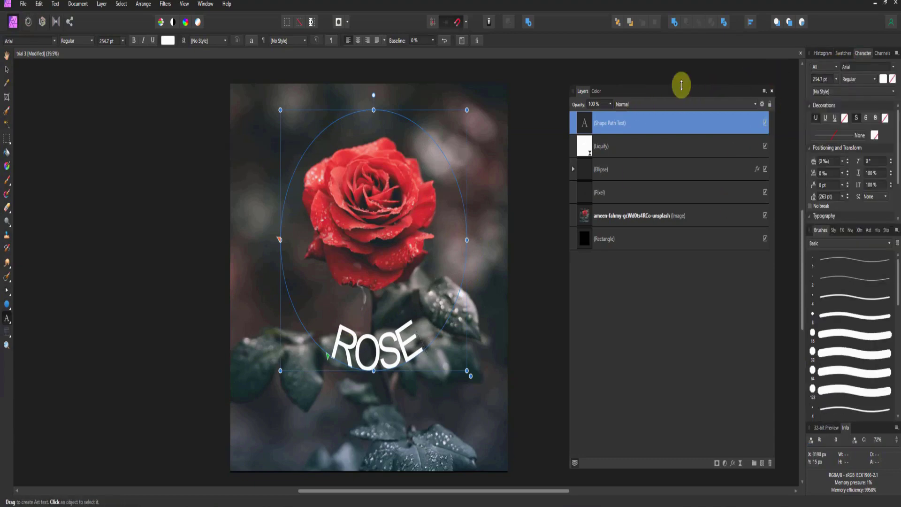
pyautogui.moveTo(860, 55); pyautogui.dragTo(621, 89)
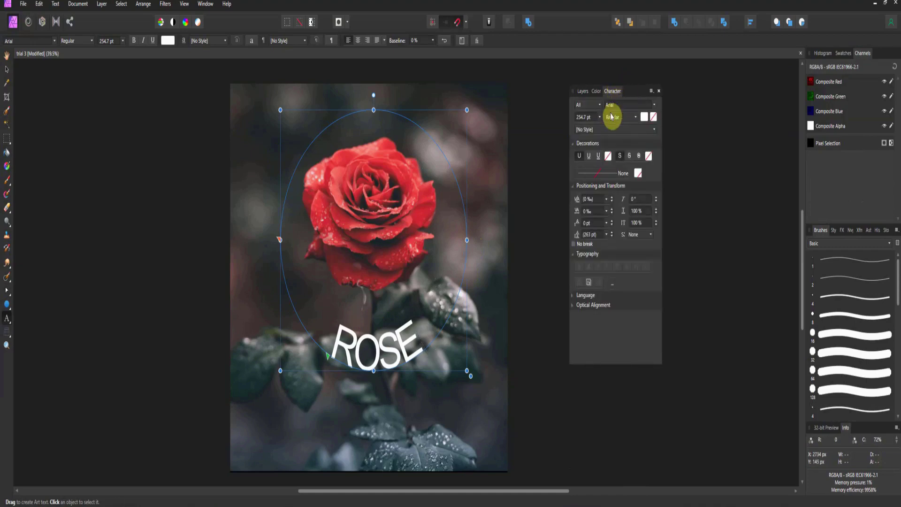
pyautogui.click(612, 210)
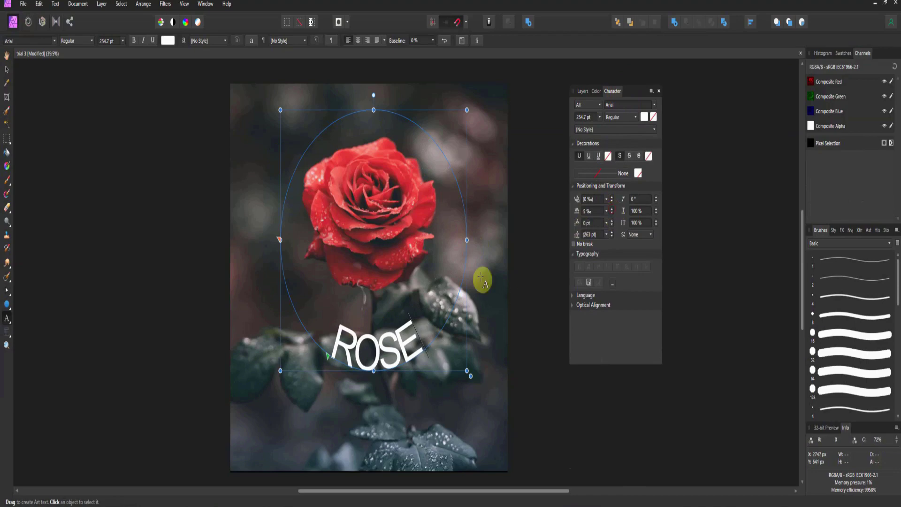
pyautogui.moveTo(417, 335); pyautogui.dragTo(320, 349)
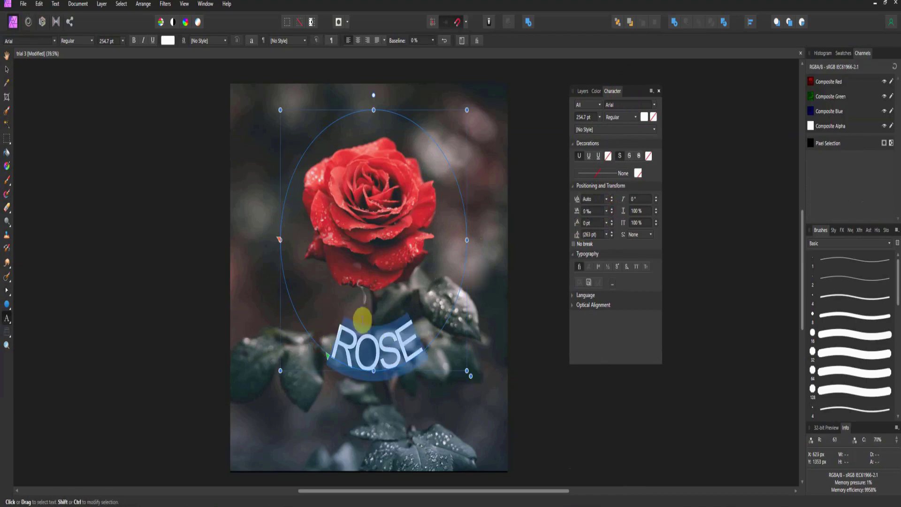
pyautogui.click(612, 201)
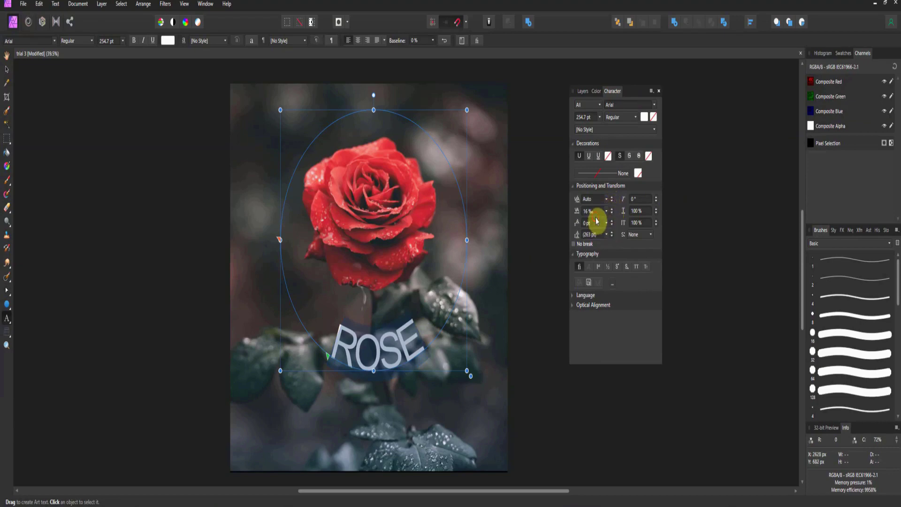
# Step: Set ROSE's tracking to 50‰ and shift the text start slightly along the ellipse
pyautogui.click(594, 211)
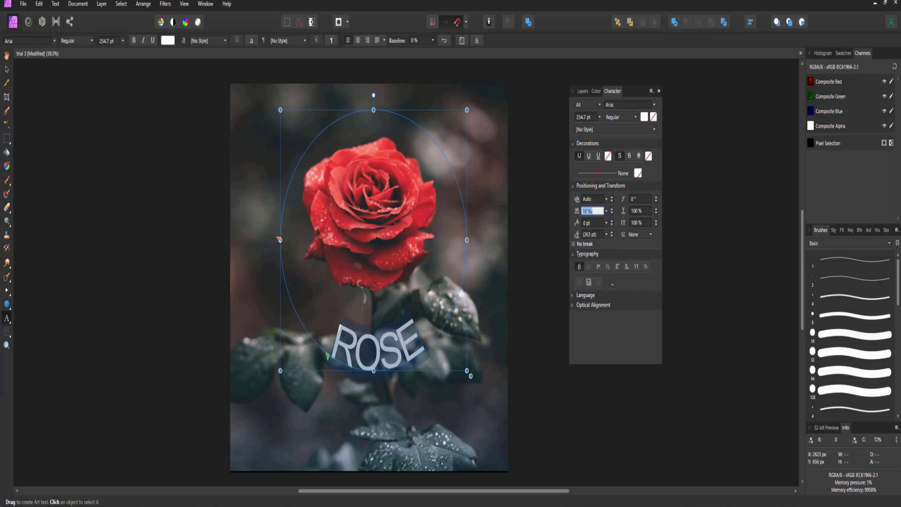
pyautogui.write('50')
pyautogui.press('Return')
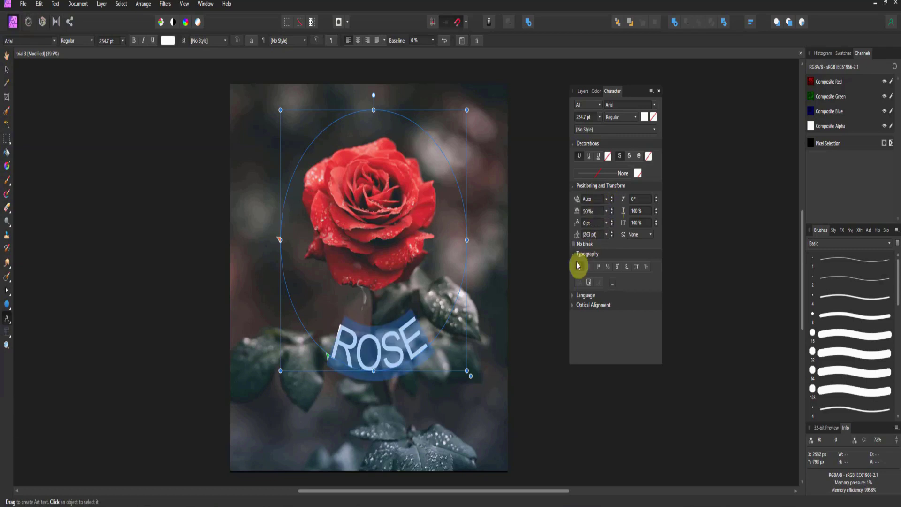
pyautogui.click(610, 201)
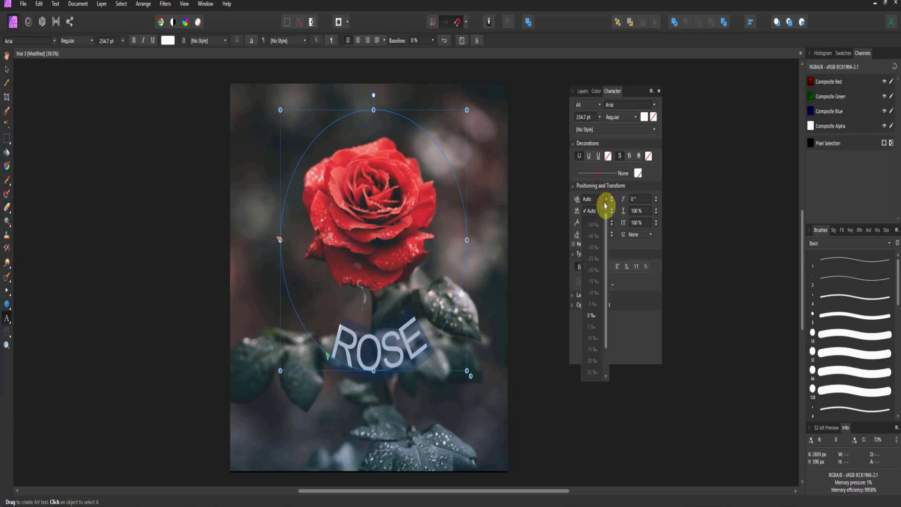
pyautogui.click(620, 261)
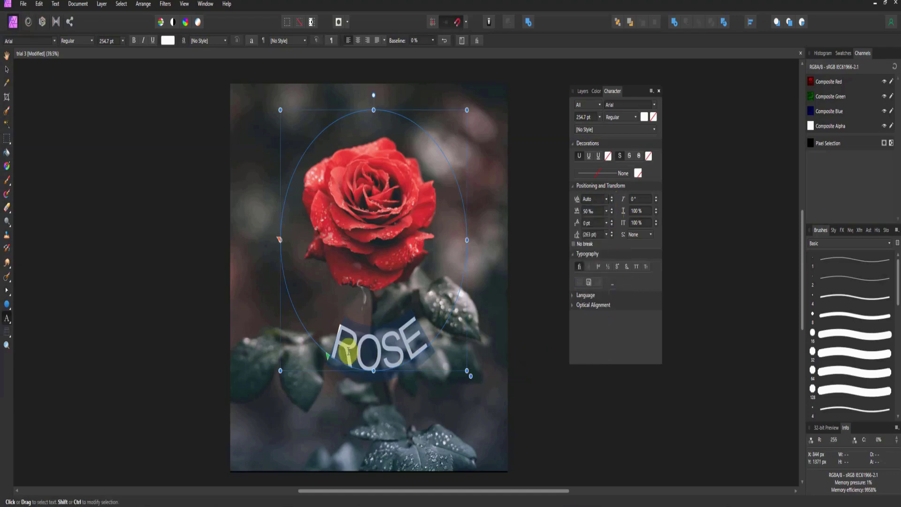
pyautogui.moveTo(324, 357); pyautogui.dragTo(325, 354)
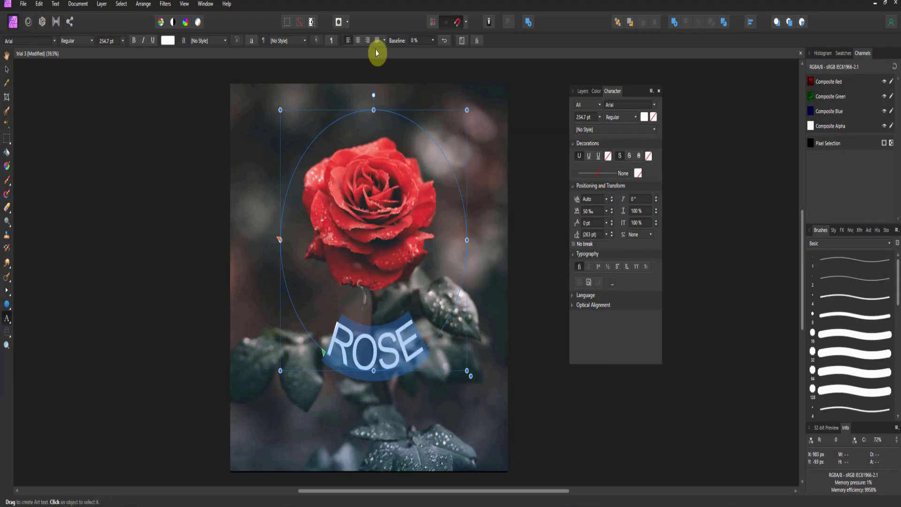
# Step: Raise the ROSE path-text baseline to 52% with the context toolbar slider
pyautogui.click(433, 41)
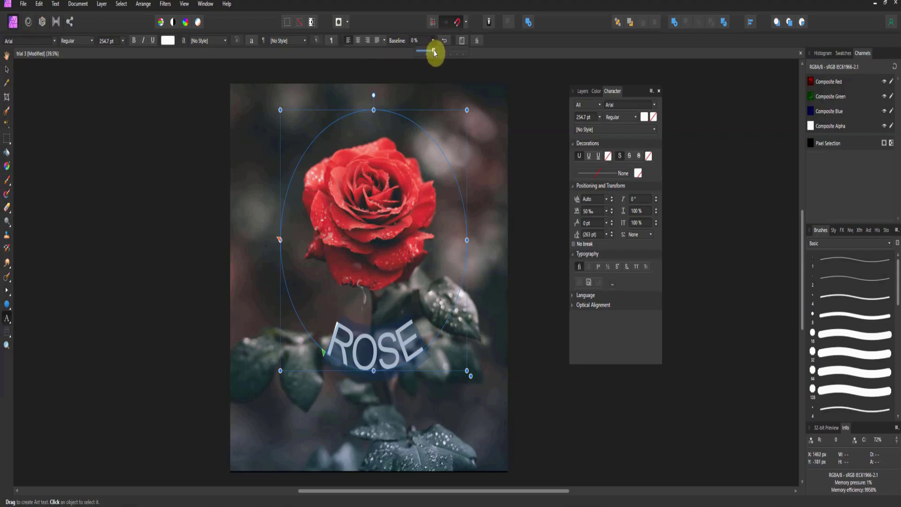
pyautogui.moveTo(434, 53); pyautogui.dragTo(450, 55)
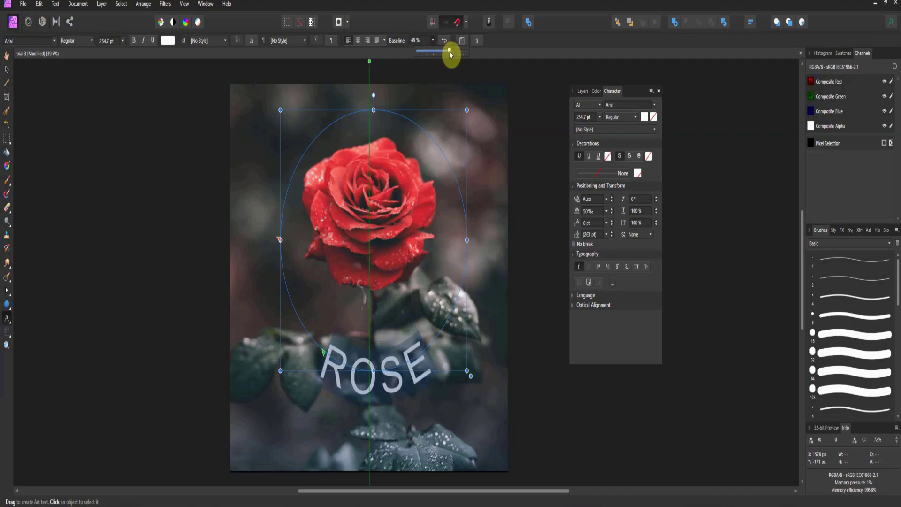
pyautogui.moveTo(451, 54); pyautogui.dragTo(452, 54)
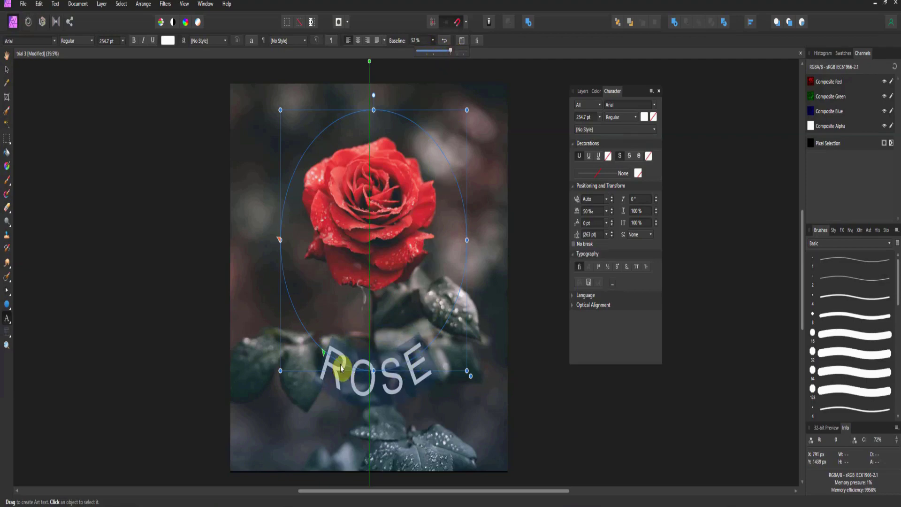
pyautogui.click(7, 69)
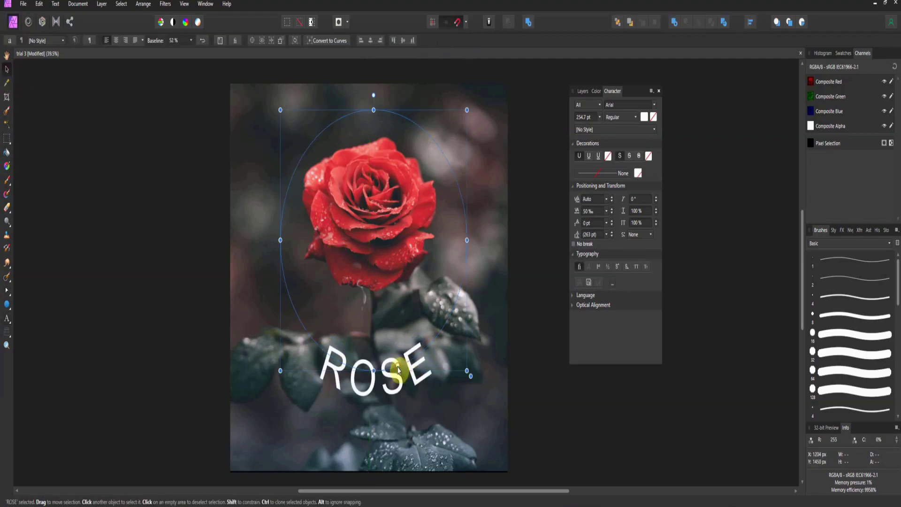
# Step: Drag the curved ROSE text up slightly until it snaps to the horizontal page centre
pyautogui.moveTo(381, 315); pyautogui.dragTo(378, 295)
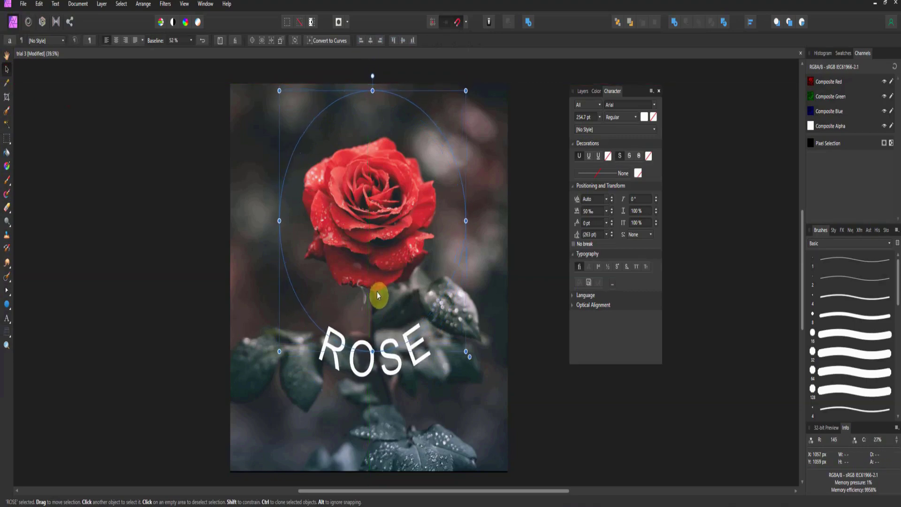